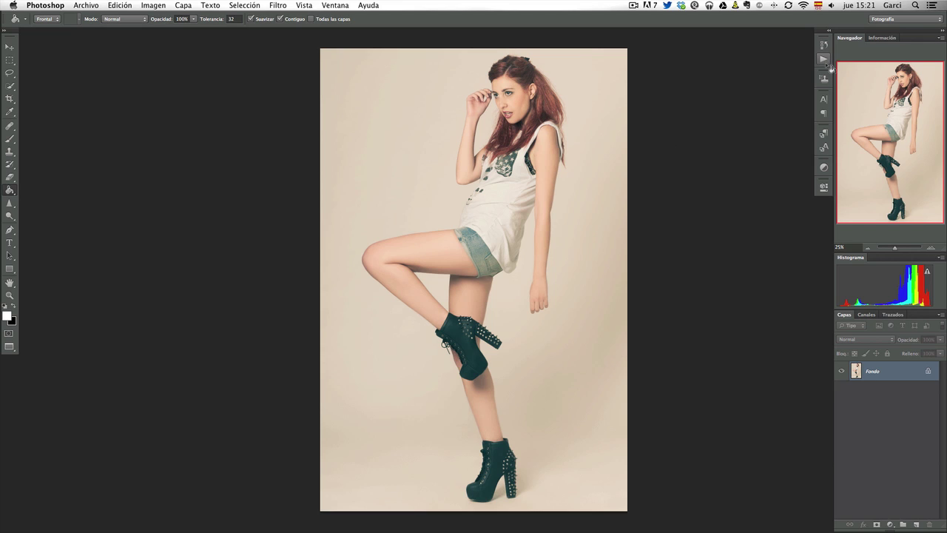
Show the Acciones panel and start a new action in the Mis acciones set
click(824, 59)
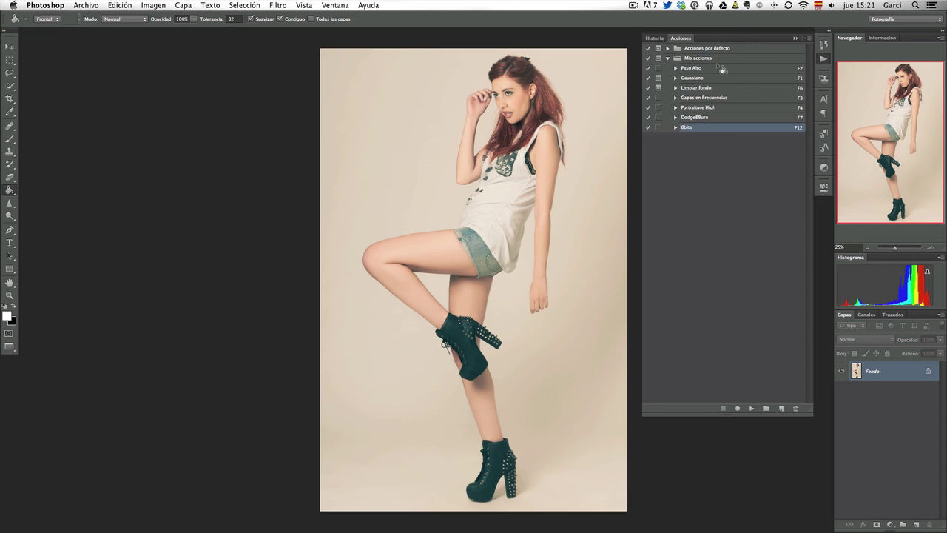
click(667, 48)
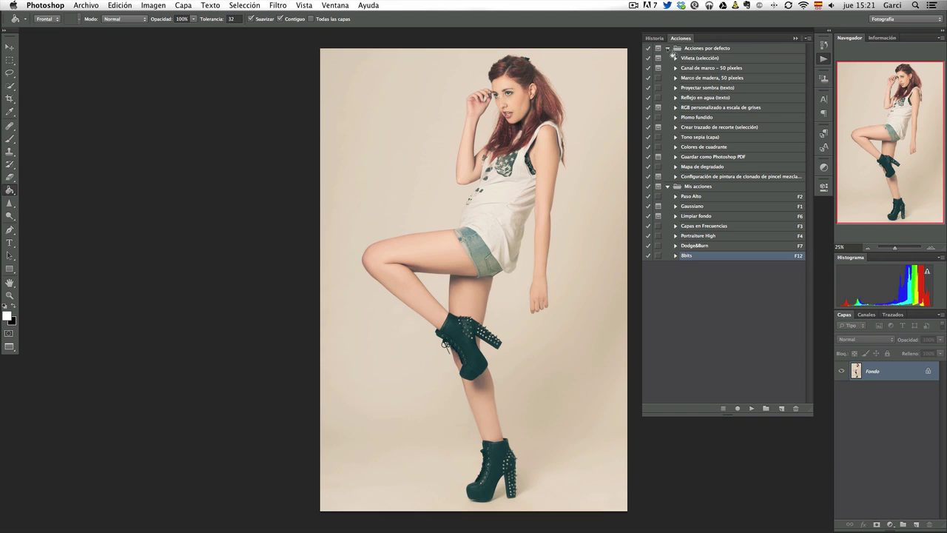
click(668, 48)
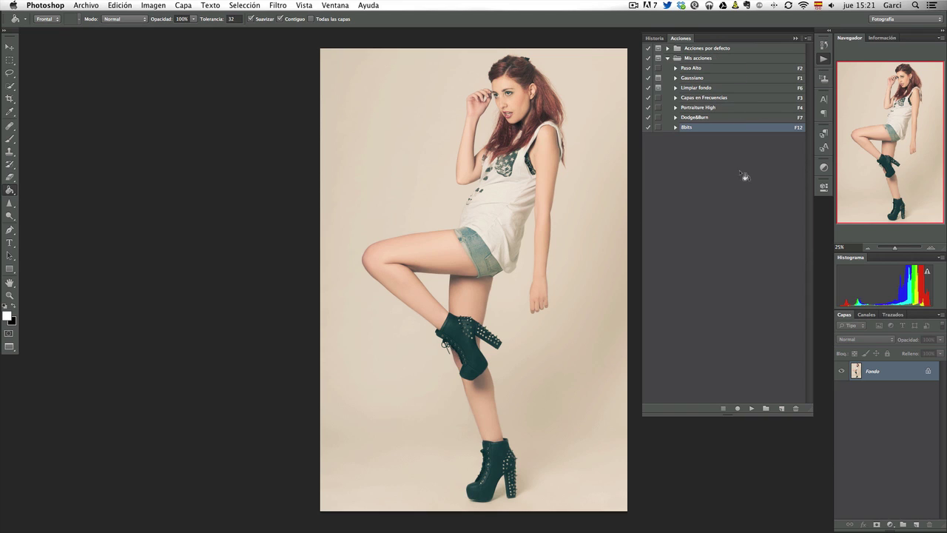
click(783, 409)
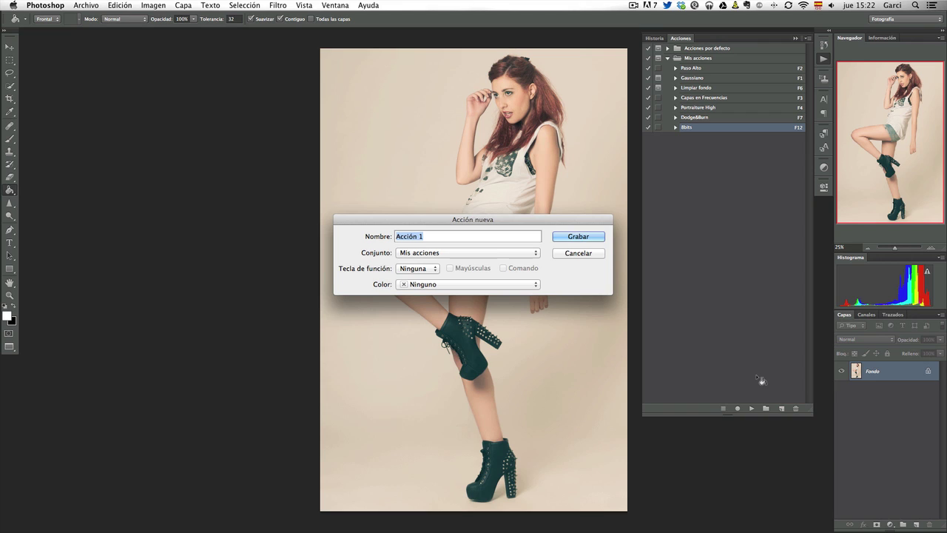
Name the new action 'Desaturar piel', assign function key F8, and start recording
text(D)
text(esaturar p)
text(iel)
click(437, 270)
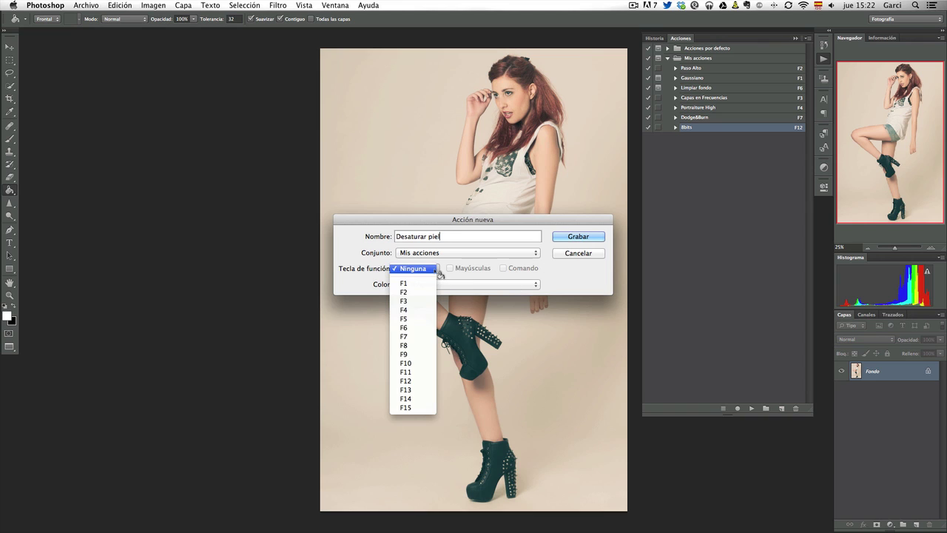
click(427, 345)
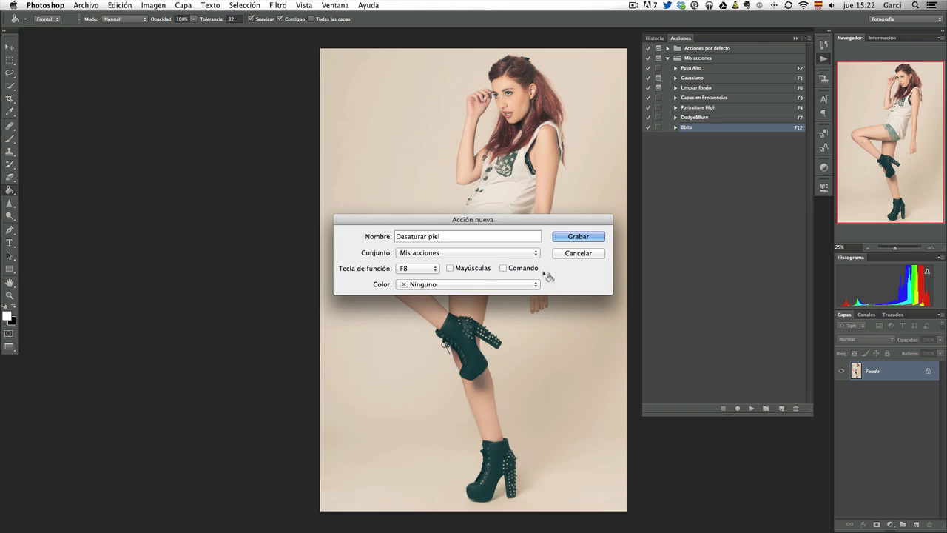
click(578, 236)
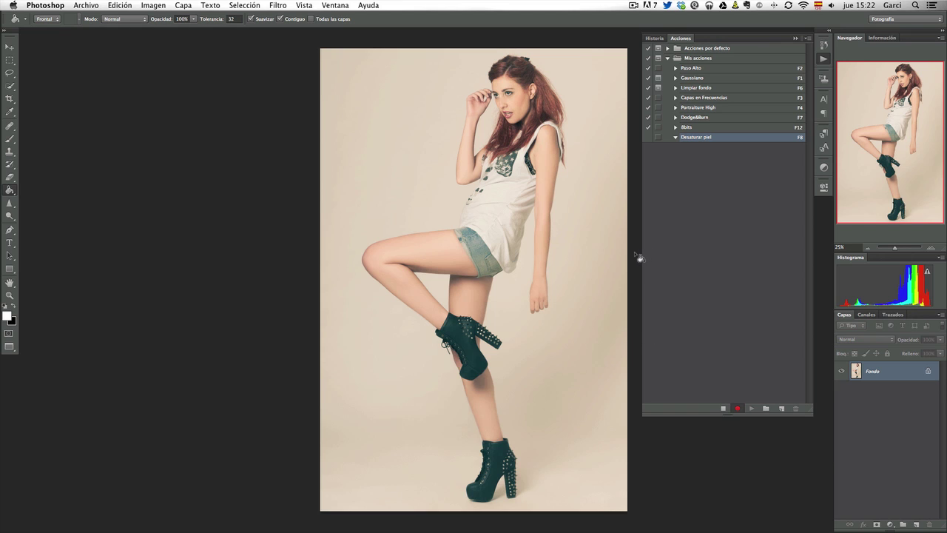
Add a Blanco y negro adjustment layer using the Filtro verde preset (Amarillos 120, Verdes 90)
click(891, 524)
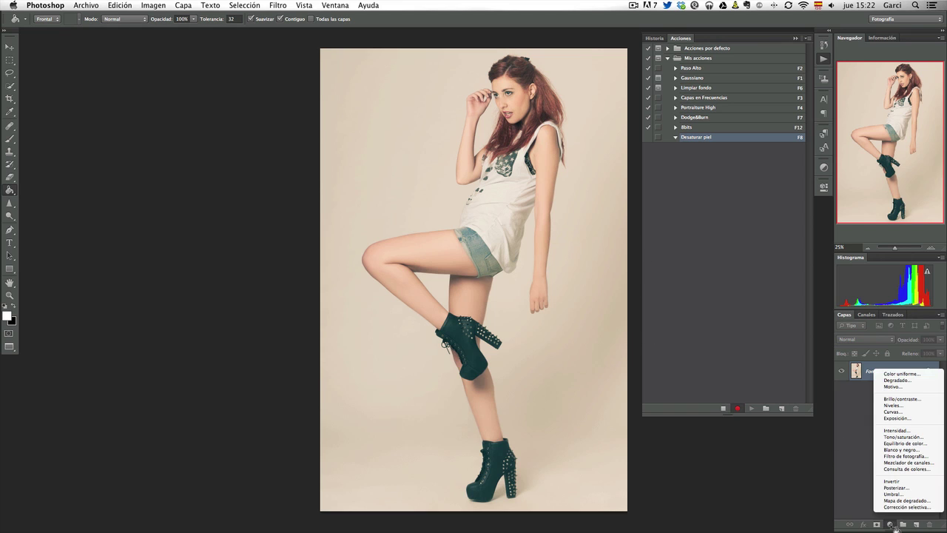
click(917, 451)
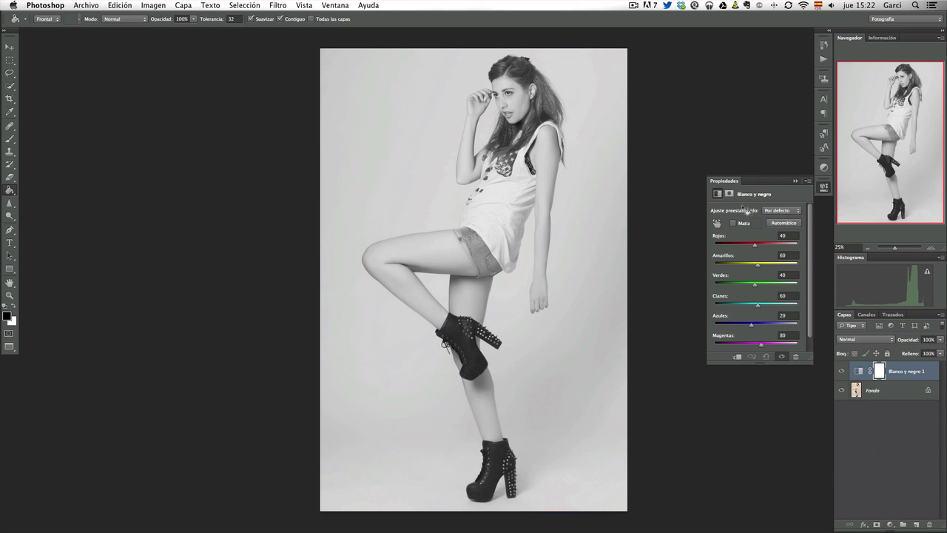
click(789, 213)
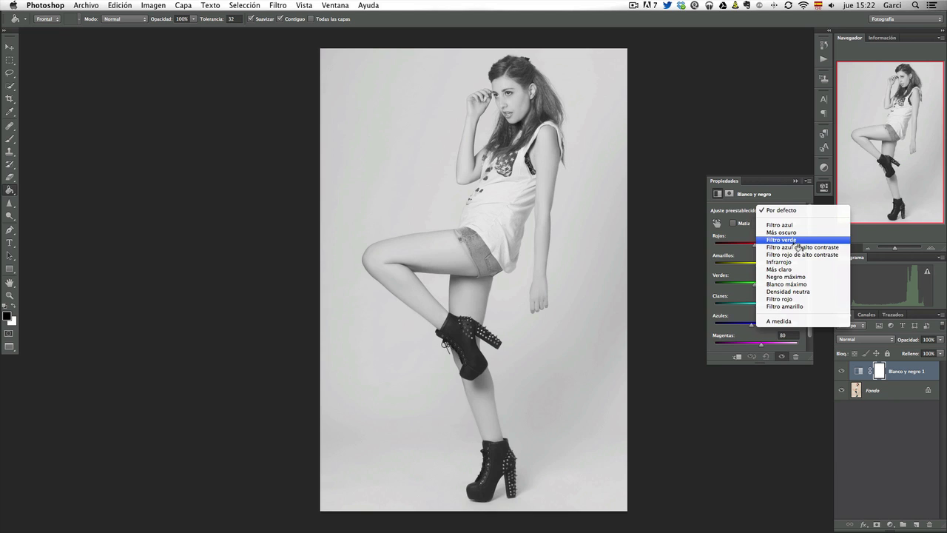
click(781, 239)
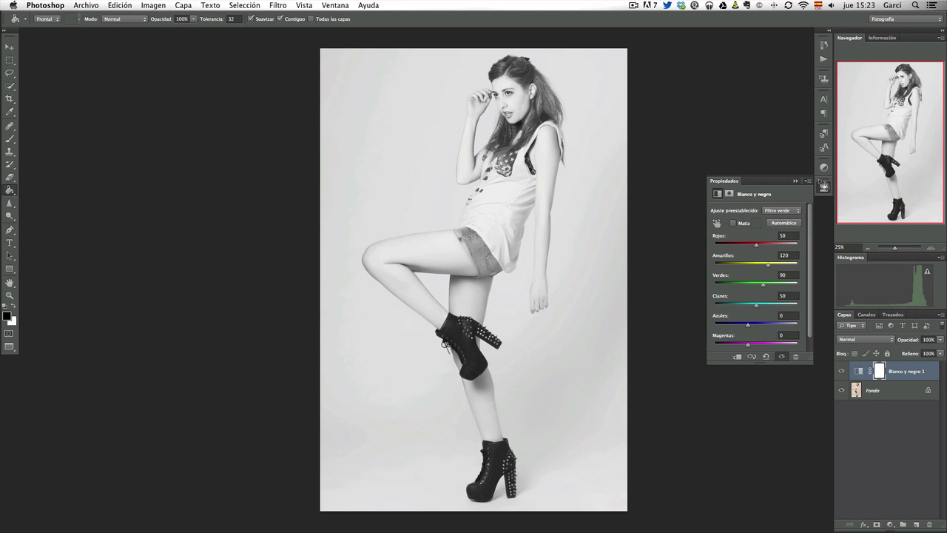
Collapse the Propiedades panel to reveal the grayscale photo and its layers
click(824, 187)
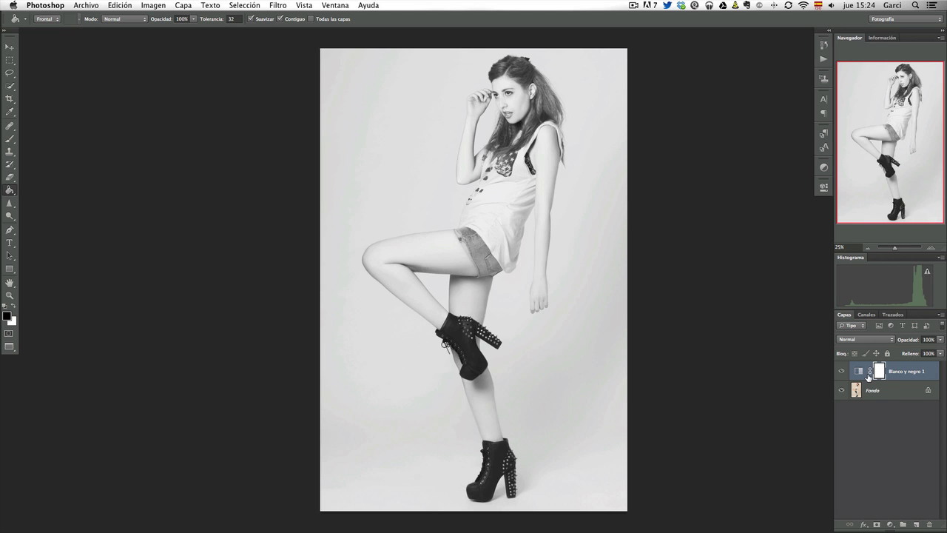
Invert the Blanco y negro 1 layer mask to black with Ctrl+I
key(ctrl+i)
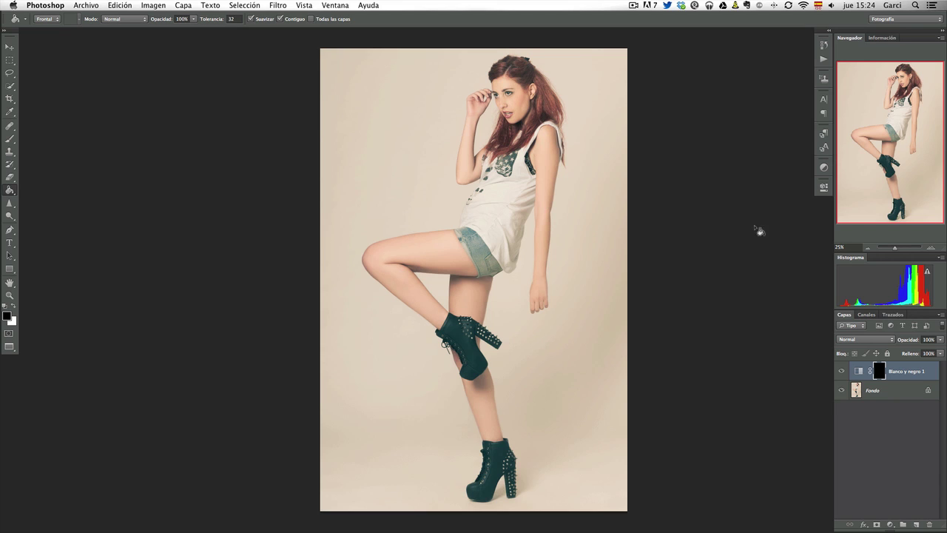
Stop recording the Desaturar piel action and swap the foreground and background colours
click(824, 60)
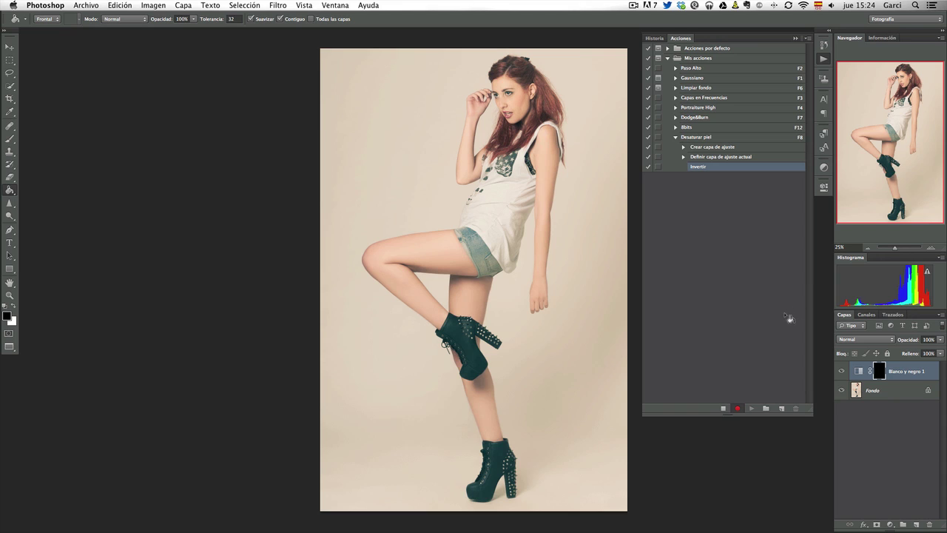
click(723, 409)
key(x)
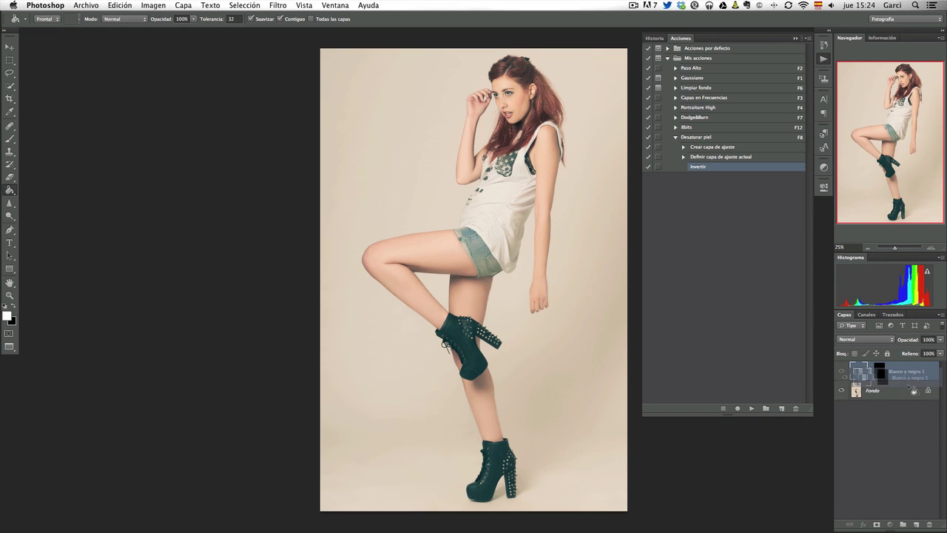
Delete Blanco y negro 1 and recreate it by running the action with F8
drag(904, 375, 929, 523)
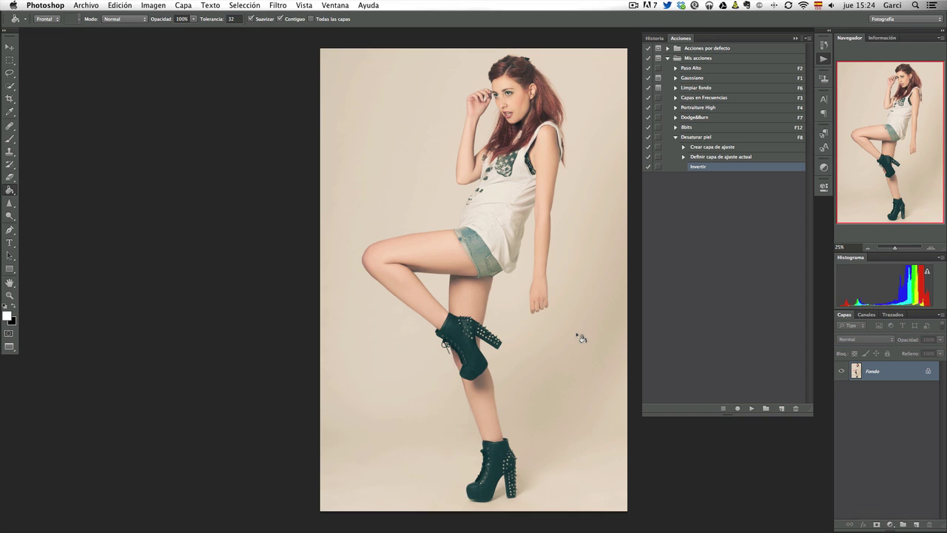
key(F8)
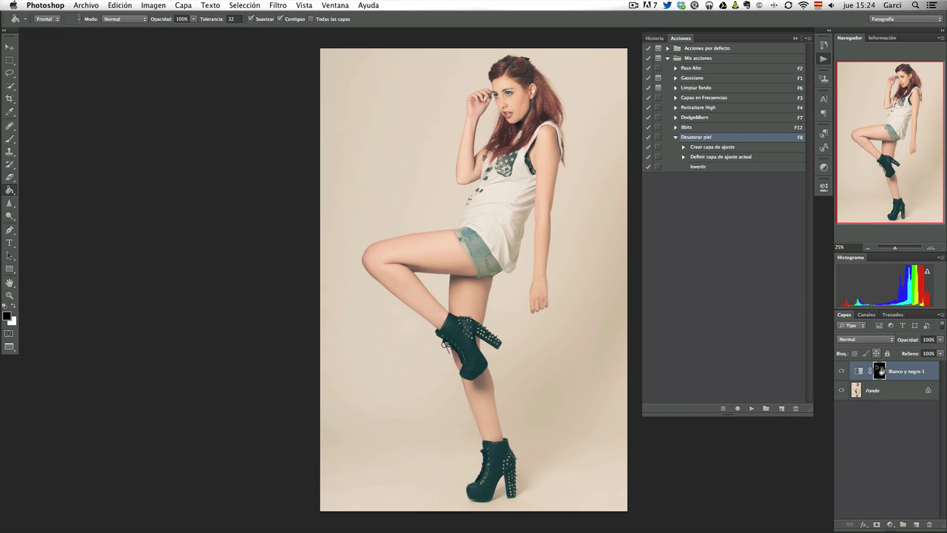
click(828, 60)
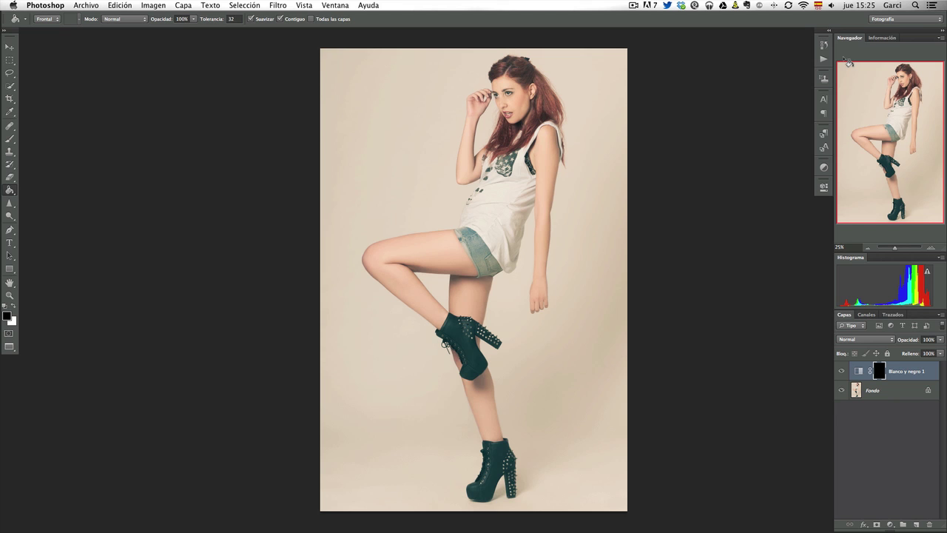
Zoom in and brush white on the mask over the forehead and under the eye
key(ctrl+plus)
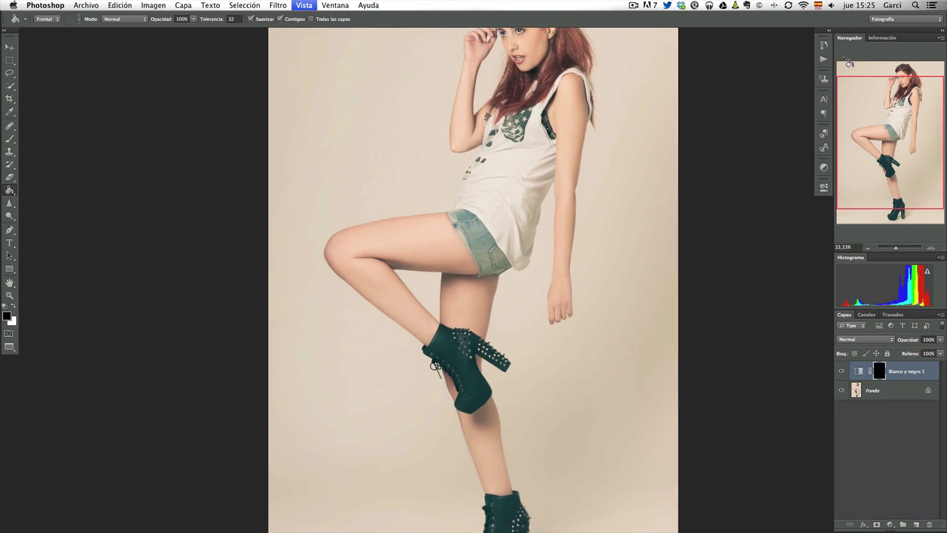
key(ctrl+plus)
scroll(578, 343, up, 1)
scroll(564, 307, up, 5)
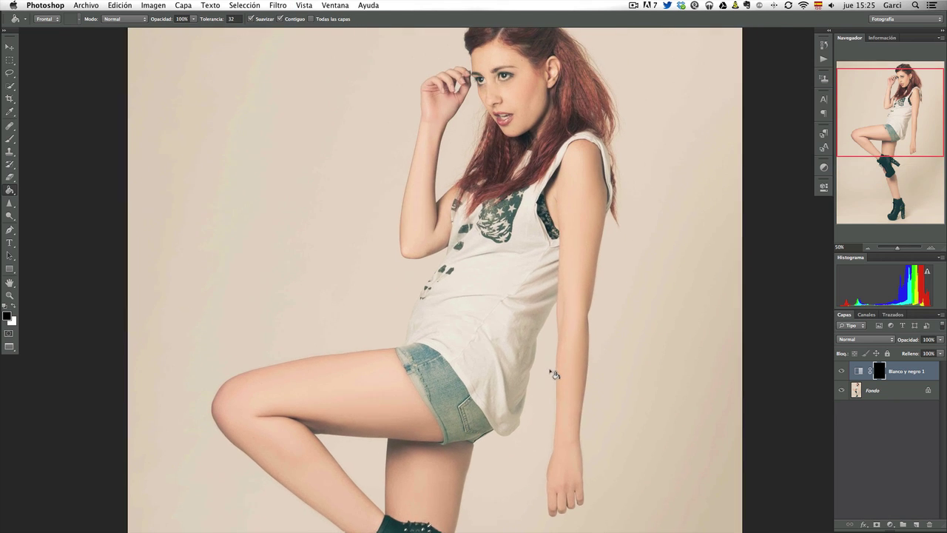
scroll(552, 375, up, 1)
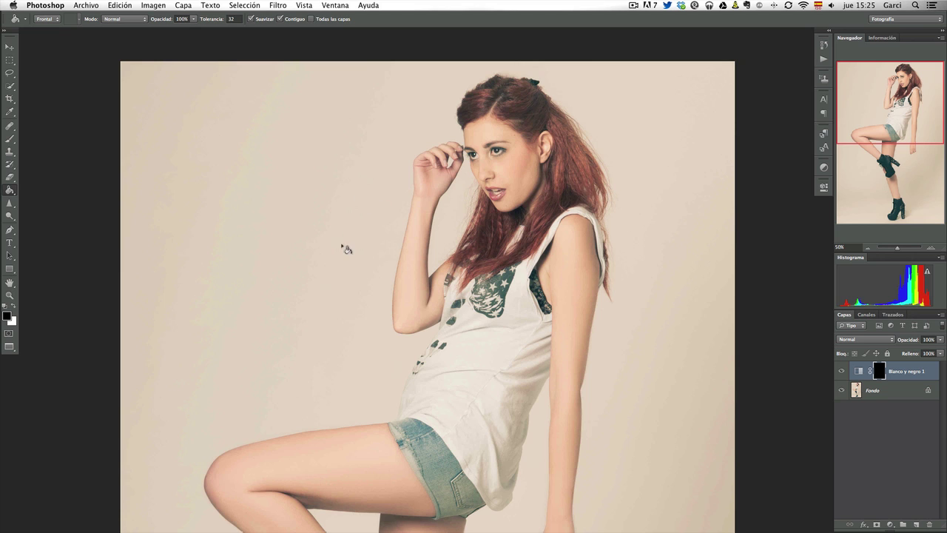
key(b)
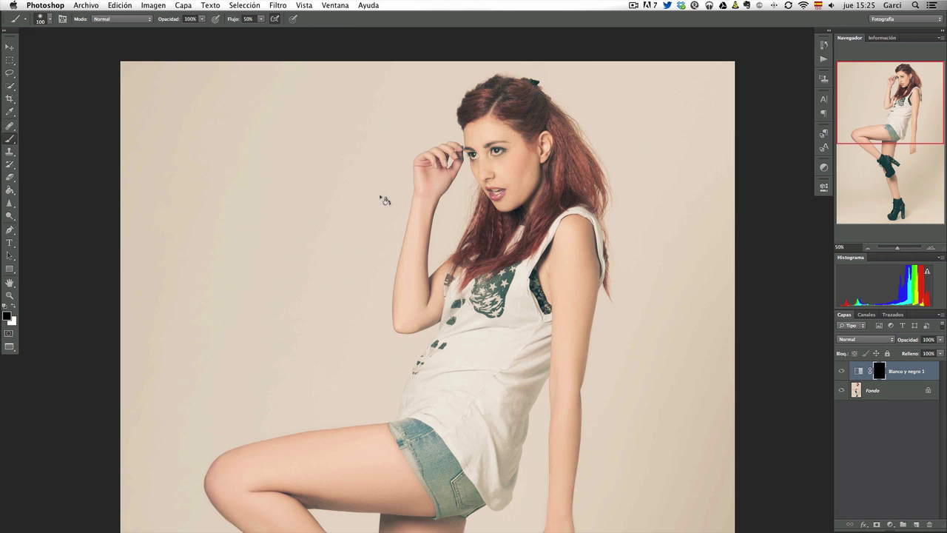
key(x)
scroll(485, 225, right, 3)
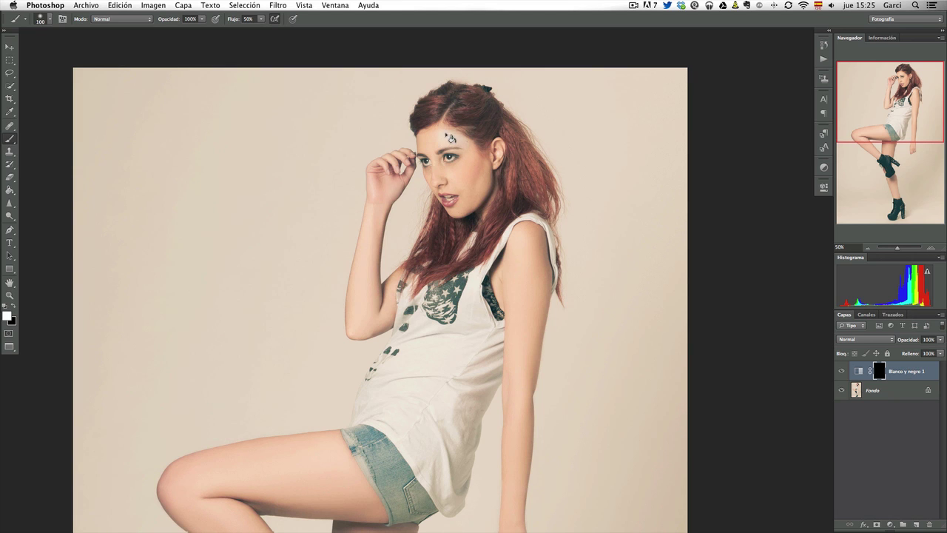
drag(450, 137, 429, 147)
mouse_move(469, 168)
mouse_down()
mouse_move(446, 166)
mouse_move(454, 185)
mouse_move(439, 183)
mouse_up()
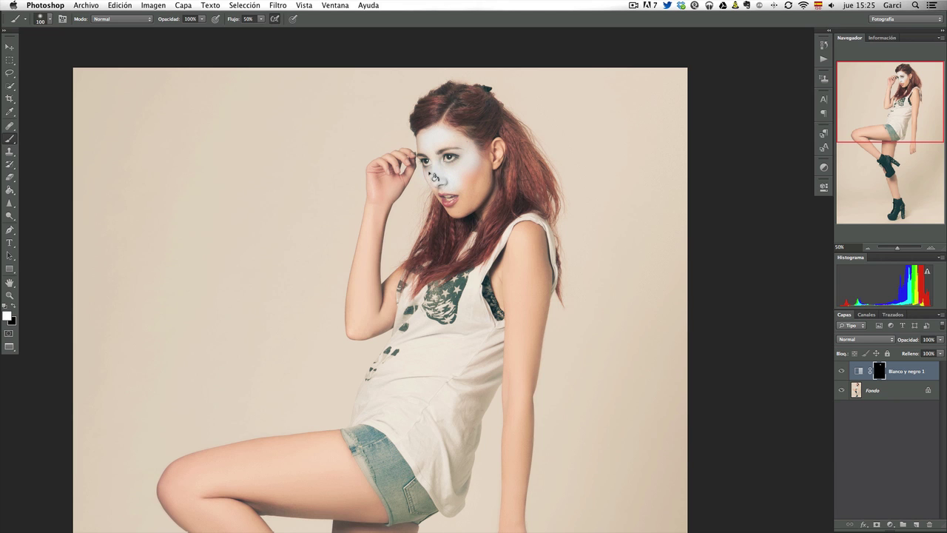
With a smaller brush, paint the right jaw, ear and raised fingers grey
scroll(428, 175, up, 2)
scroll(429, 175, up, 1)
scroll(384, 170, up, 1)
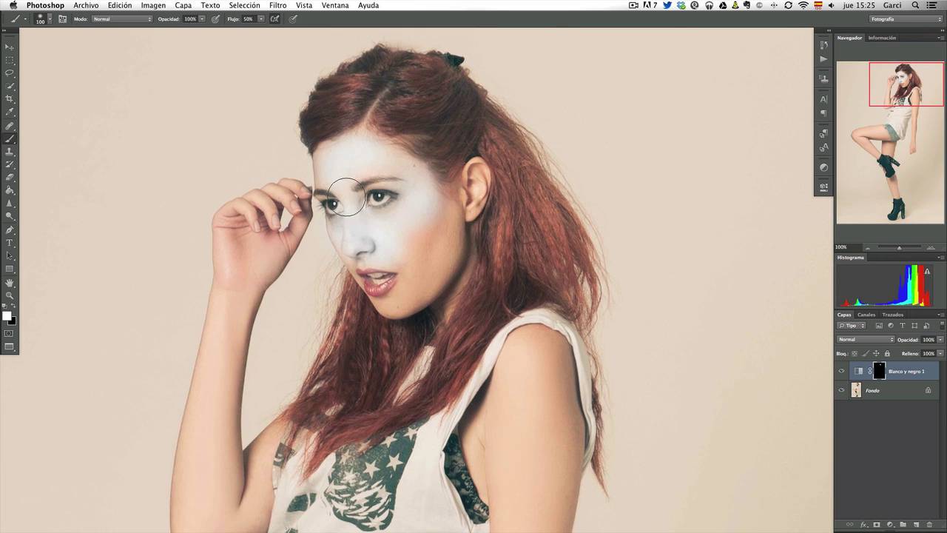
key(bracketleft)
key(bracketleft)
key(bracketleft)
key(bracketleft)
key(bracketleft)
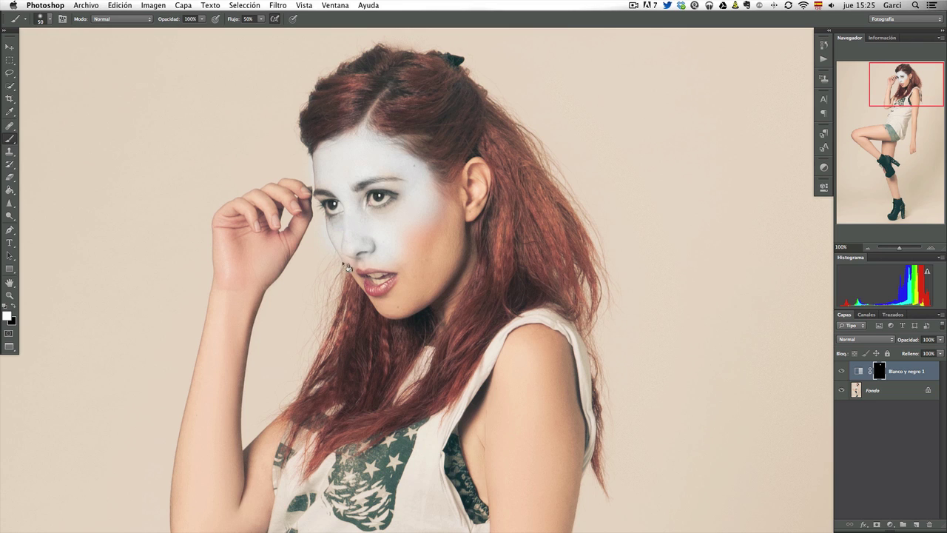
key(x)
key(x)
key(x)
key(x)
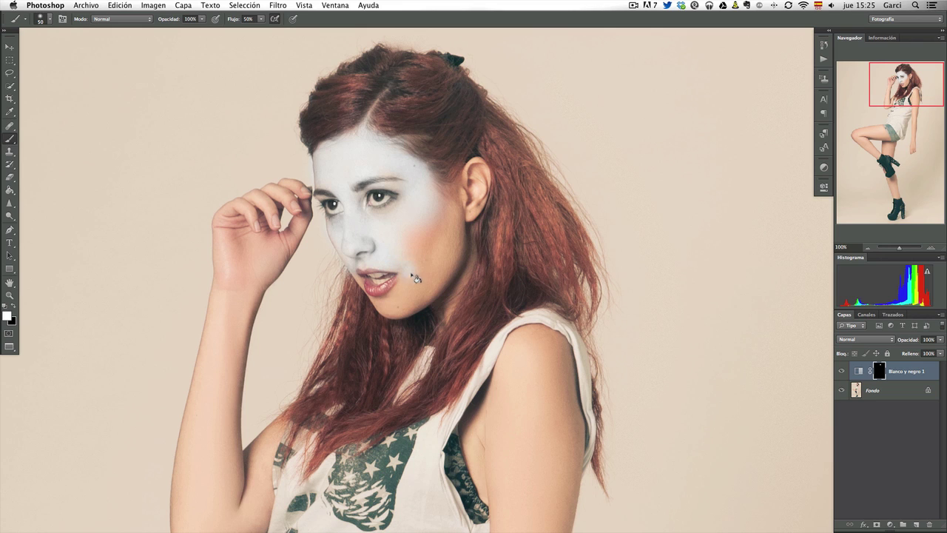
key(x)
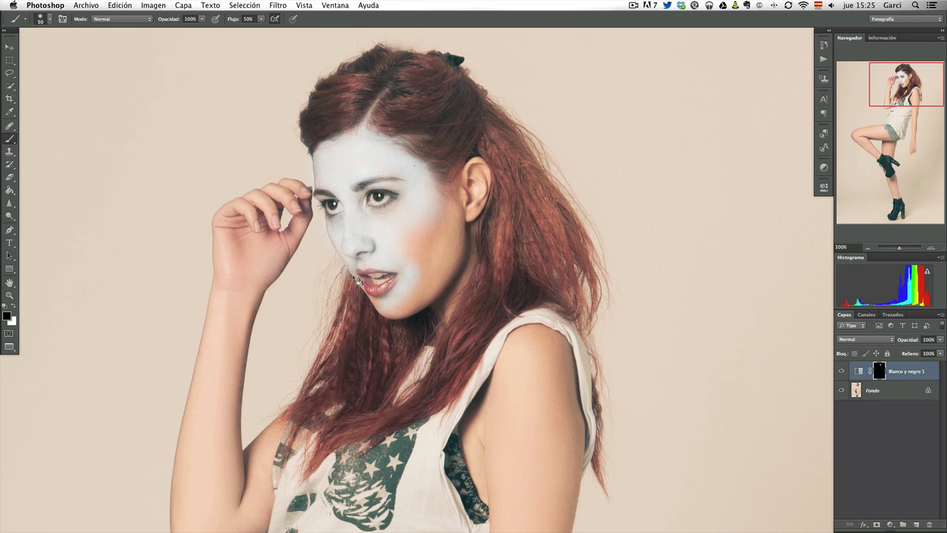
key(x)
mouse_move(390, 310)
mouse_down()
mouse_move(444, 213)
mouse_move(418, 294)
mouse_up()
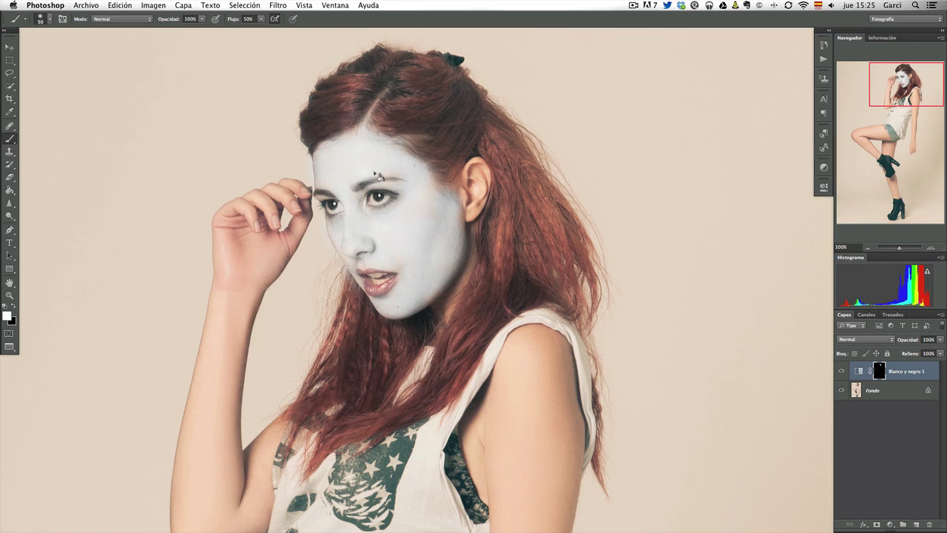
drag(476, 216, 477, 209)
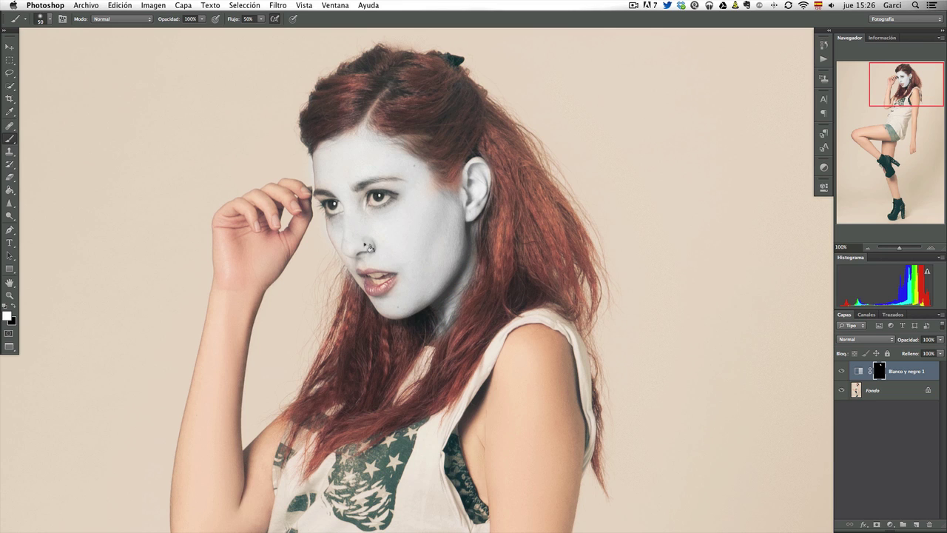
mouse_move(306, 207)
mouse_down()
mouse_move(241, 224)
mouse_move(274, 231)
mouse_move(271, 261)
mouse_move(296, 236)
mouse_move(226, 281)
mouse_move(229, 244)
mouse_up()
Pan to the raised forearm and paint it grey from wrist to elbow with an 80 brush
key(x)
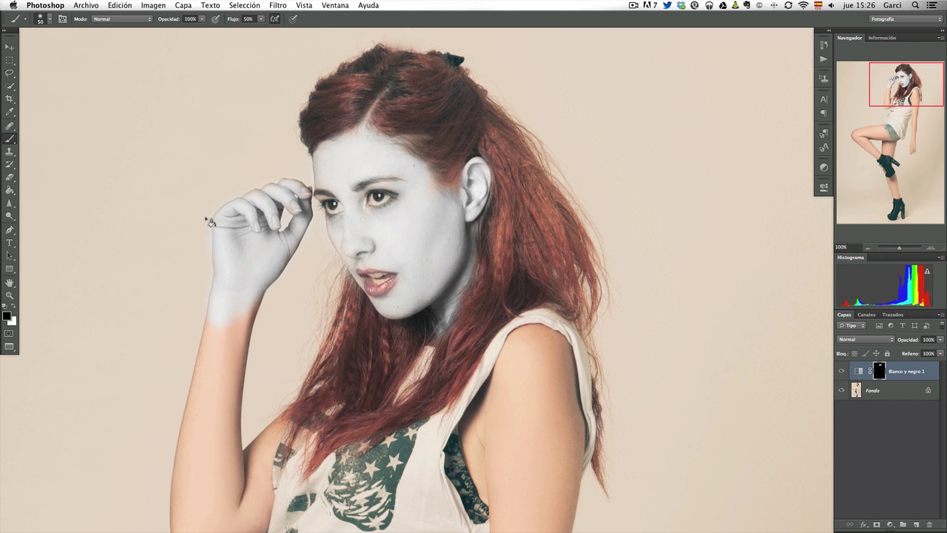
drag(258, 294, 253, 164)
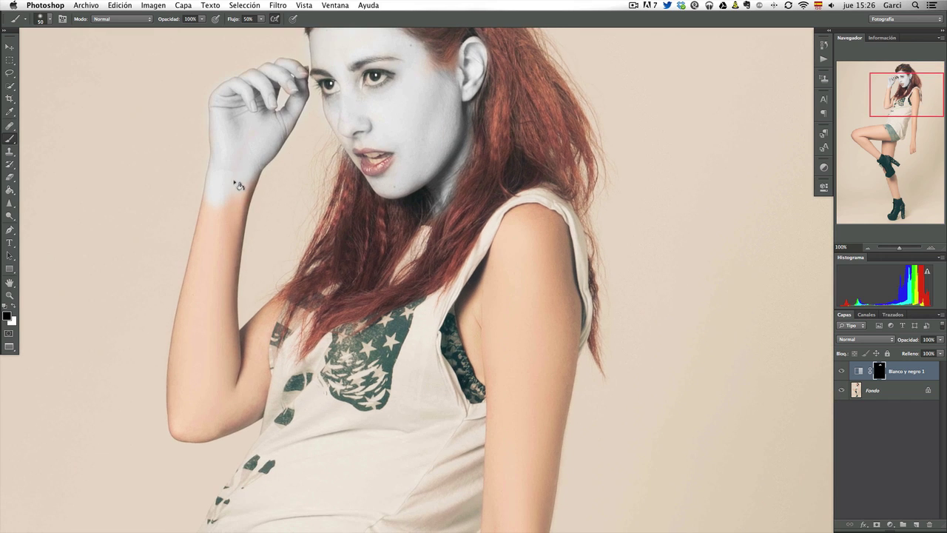
key(bracketright)
key(bracketright)
key(bracketright)
key(x)
mouse_move(237, 182)
mouse_down()
mouse_move(251, 144)
mouse_move(212, 265)
mouse_move(211, 228)
mouse_move(184, 356)
mouse_move(179, 388)
mouse_move(200, 422)
mouse_move(254, 397)
mouse_move(262, 333)
mouse_move(281, 298)
mouse_move(224, 338)
mouse_move(222, 279)
mouse_move(203, 420)
mouse_move(222, 386)
mouse_move(229, 404)
mouse_move(186, 427)
mouse_up()
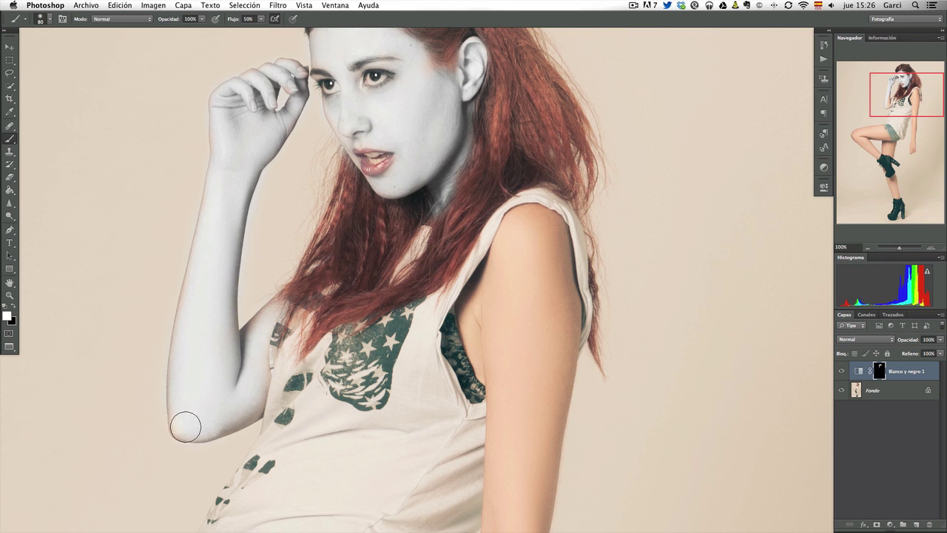
Pan to the other shoulder and paint the shoulder and upper arm grey on the mask
key(x)
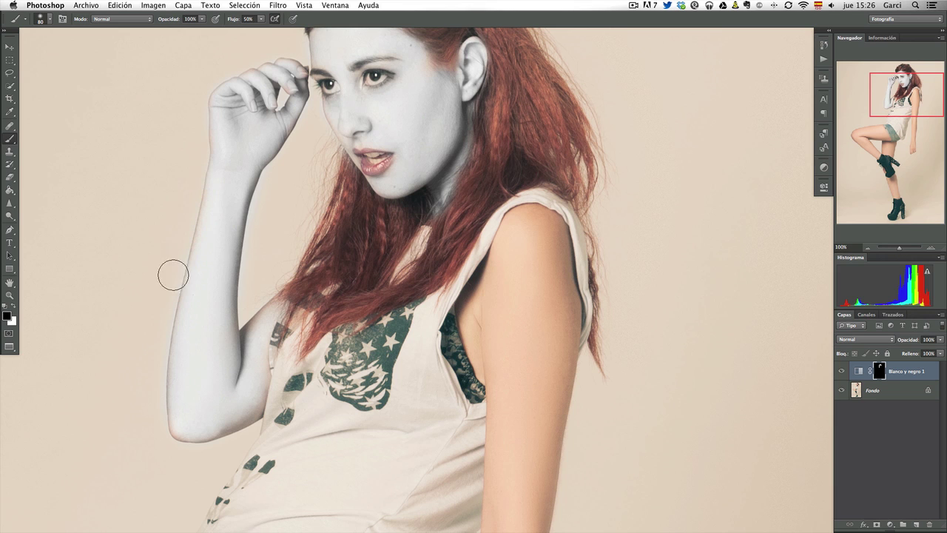
key(x)
drag(508, 321, 317, 205)
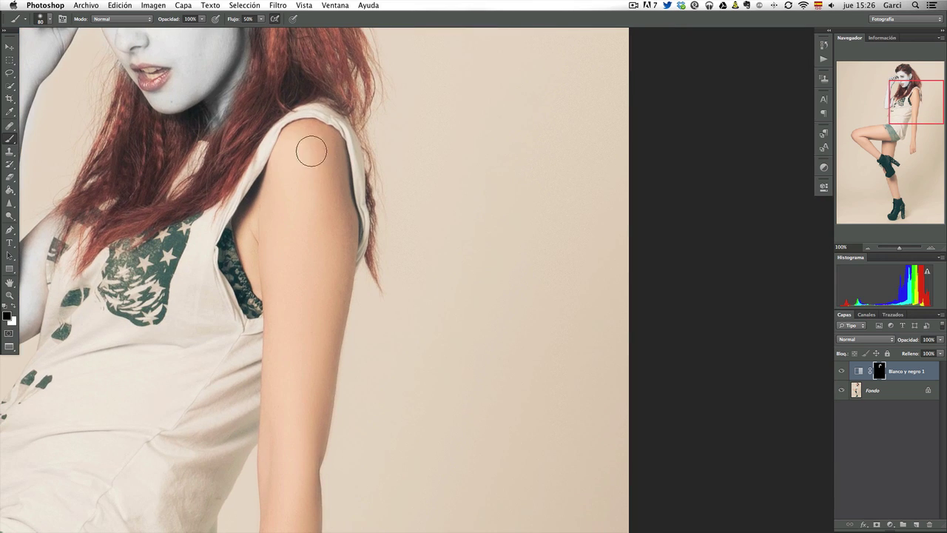
key(x)
mouse_move(313, 140)
mouse_down()
mouse_move(269, 190)
mouse_move(256, 228)
mouse_move(269, 268)
mouse_up()
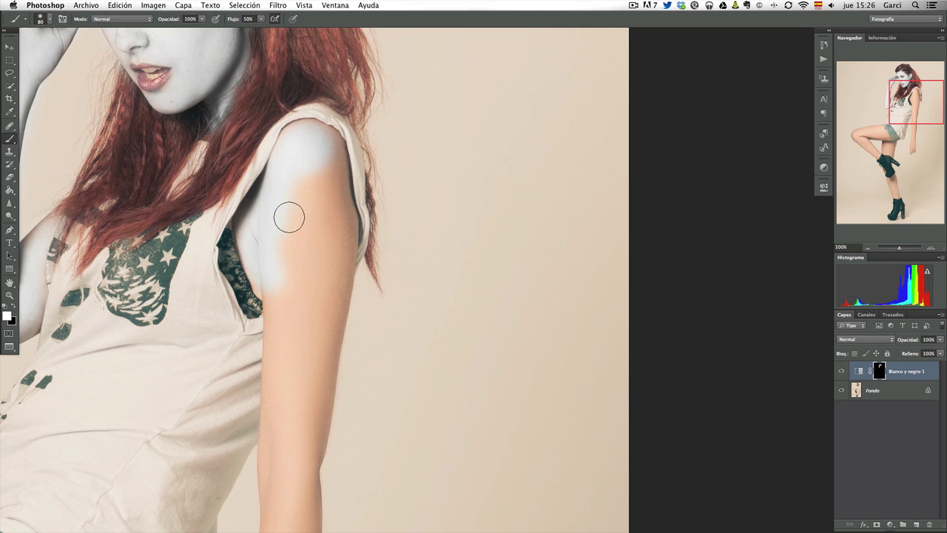
mouse_move(296, 138)
mouse_down()
mouse_move(328, 148)
mouse_move(334, 190)
mouse_move(328, 277)
mouse_move(296, 200)
mouse_move(308, 298)
mouse_move(338, 263)
mouse_up()
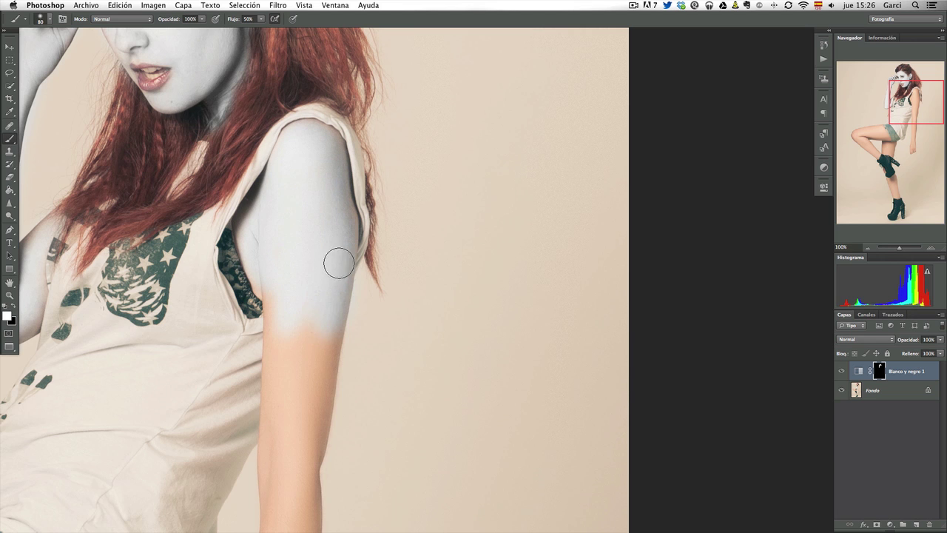
Extend the grey down past the elbow onto the wrist, pinky and hand edge
scroll(338, 263, down, 3)
scroll(317, 201, down, 2)
mouse_move(331, 140)
mouse_down()
mouse_move(292, 176)
mouse_move(295, 231)
mouse_move(330, 256)
mouse_move(311, 330)
mouse_move(285, 269)
mouse_up()
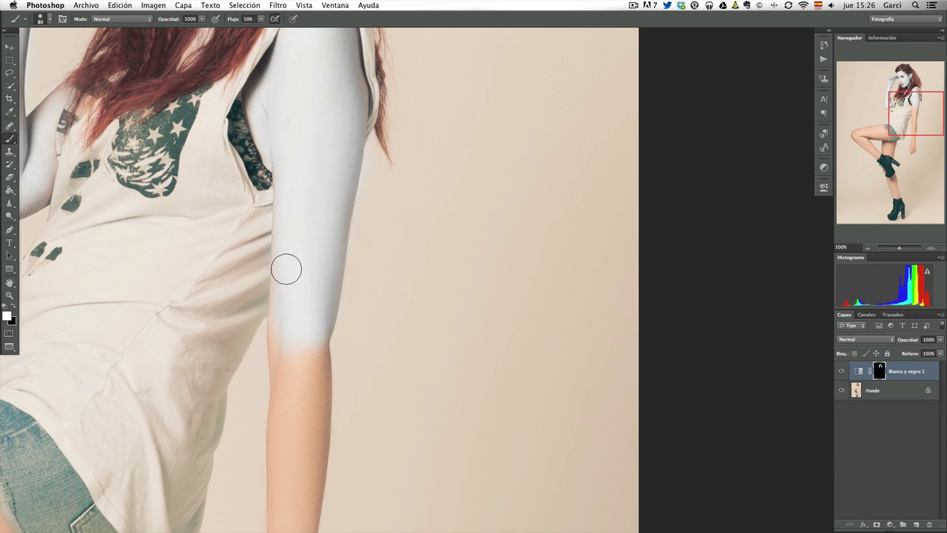
scroll(296, 117, down, 3)
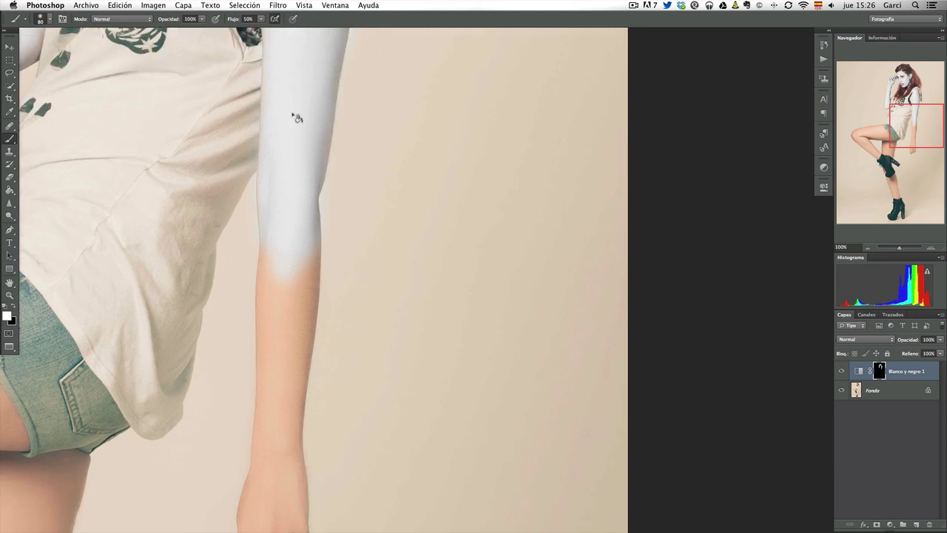
scroll(296, 117, down, 3)
mouse_move(249, 148)
mouse_down()
mouse_move(245, 209)
mouse_move(273, 182)
mouse_move(275, 209)
mouse_move(247, 182)
mouse_move(278, 191)
mouse_move(256, 290)
mouse_move(245, 203)
mouse_move(267, 410)
mouse_move(251, 343)
mouse_up()
mouse_move(275, 285)
mouse_down()
mouse_move(253, 205)
mouse_move(215, 279)
mouse_move(228, 224)
mouse_move(232, 292)
mouse_move(239, 275)
mouse_move(254, 286)
mouse_move(266, 274)
mouse_move(270, 283)
mouse_move(262, 169)
mouse_move(235, 201)
mouse_up()
drag(301, 206, 449, 186)
At 66.67% zoom, paint the thighs and lower legs grey, then fit the photo on screen
alt+click(453, 269)
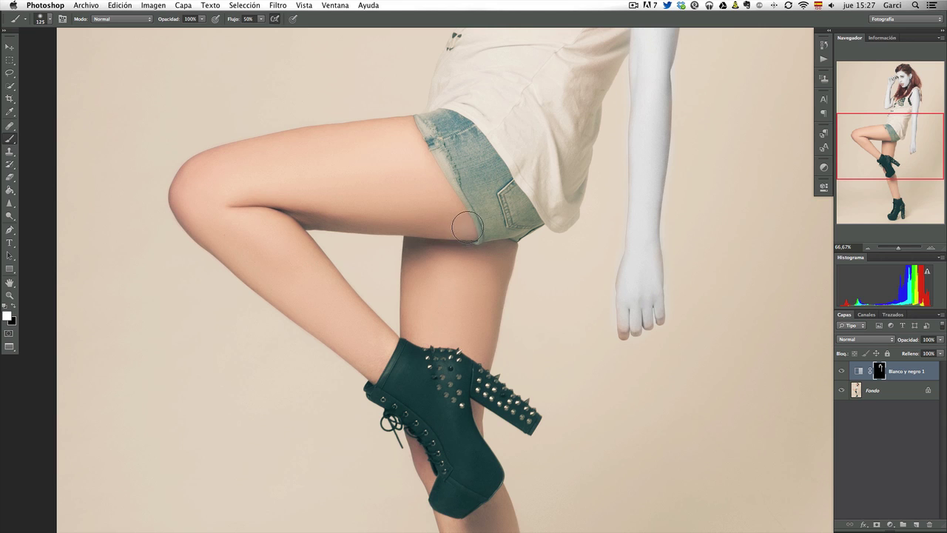
mouse_move(456, 224)
mouse_down()
mouse_move(402, 131)
mouse_move(393, 141)
mouse_move(401, 132)
mouse_move(321, 135)
mouse_move(229, 160)
mouse_move(197, 173)
mouse_move(193, 205)
mouse_move(202, 215)
mouse_move(213, 192)
mouse_move(328, 153)
mouse_move(408, 160)
mouse_move(402, 197)
mouse_move(436, 217)
mouse_move(277, 193)
mouse_move(402, 134)
mouse_move(402, 116)
mouse_move(262, 143)
mouse_move(194, 170)
mouse_move(185, 204)
mouse_move(225, 251)
mouse_move(298, 308)
mouse_move(376, 345)
mouse_move(343, 321)
mouse_move(329, 298)
mouse_move(351, 318)
mouse_move(288, 229)
mouse_move(312, 267)
mouse_move(256, 215)
mouse_move(250, 249)
mouse_move(372, 367)
mouse_move(197, 212)
mouse_move(188, 180)
mouse_up()
drag(515, 236, 262, 124)
mouse_move(261, 182)
mouse_down()
mouse_move(260, 124)
mouse_move(327, 225)
mouse_move(315, 179)
mouse_move(258, 222)
mouse_move(323, 220)
mouse_move(344, 248)
mouse_move(314, 290)
mouse_move(325, 294)
mouse_up()
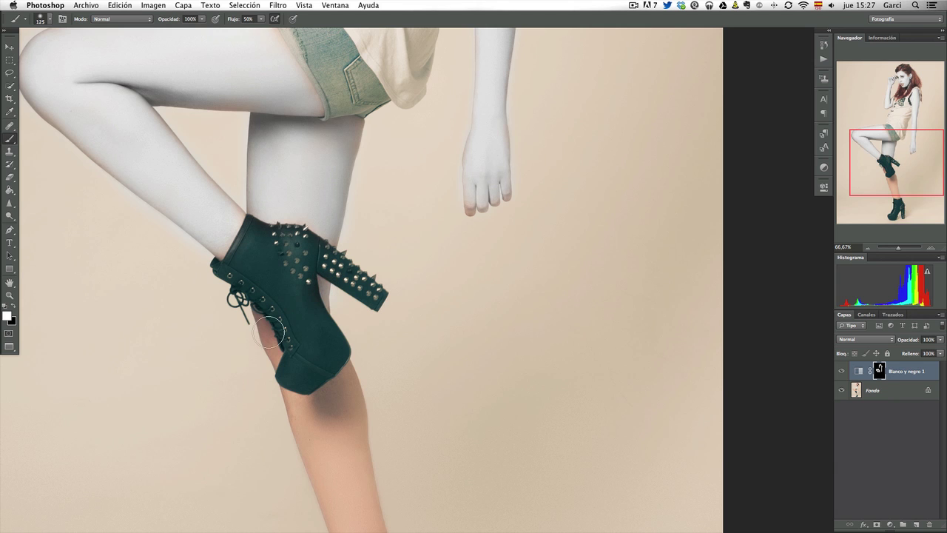
mouse_move(322, 219)
mouse_down()
mouse_move(294, 167)
mouse_move(232, 138)
mouse_move(190, 159)
mouse_move(261, 148)
mouse_move(269, 200)
mouse_move(255, 162)
mouse_move(248, 222)
mouse_move(214, 174)
mouse_move(270, 296)
mouse_move(264, 212)
mouse_move(270, 239)
mouse_move(256, 258)
mouse_move(243, 211)
mouse_move(284, 306)
mouse_up()
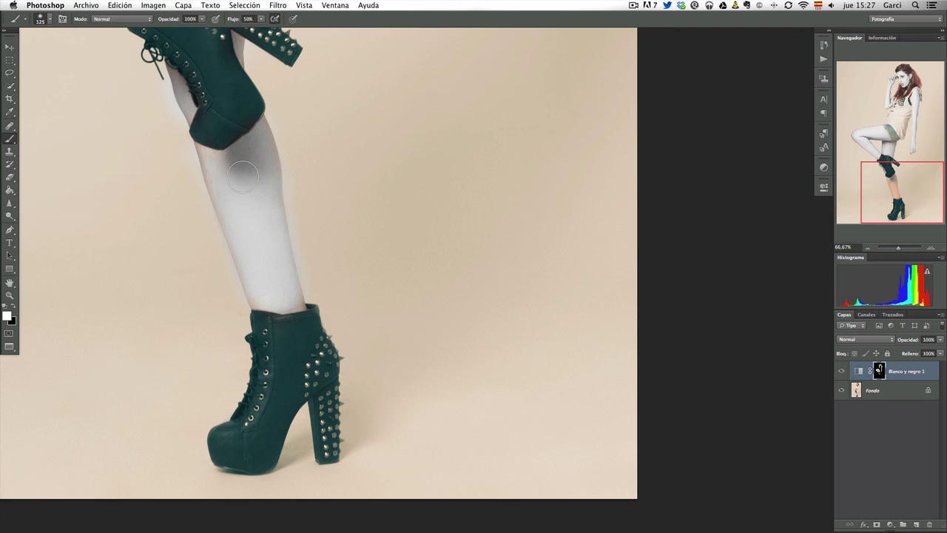
key(super+0)
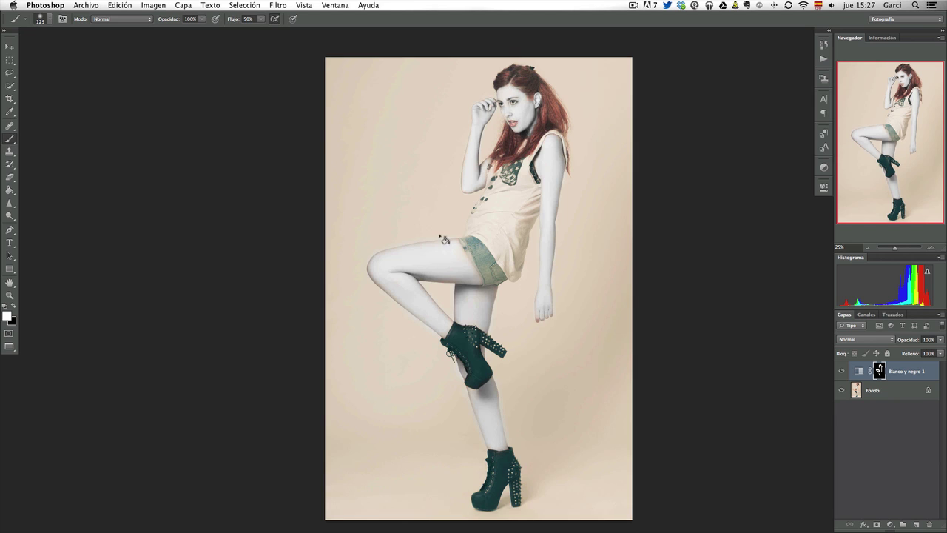
Lower the Blanco y negro 1 layer's opacity to 28% for a faint warm skin tint
mouse_move(445, 239)
mouse_down()
mouse_move(306, 246)
mouse_move(261, 213)
mouse_up()
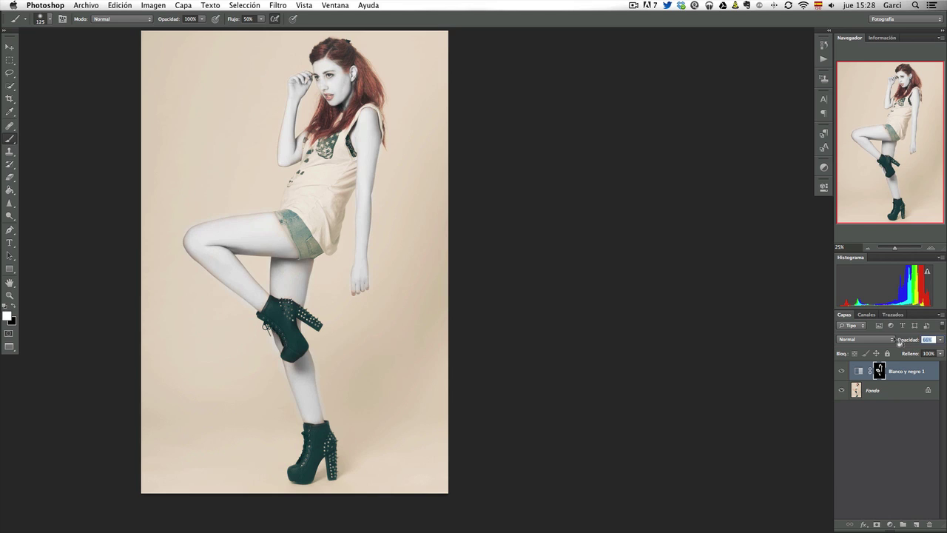
drag(918, 344, 892, 341)
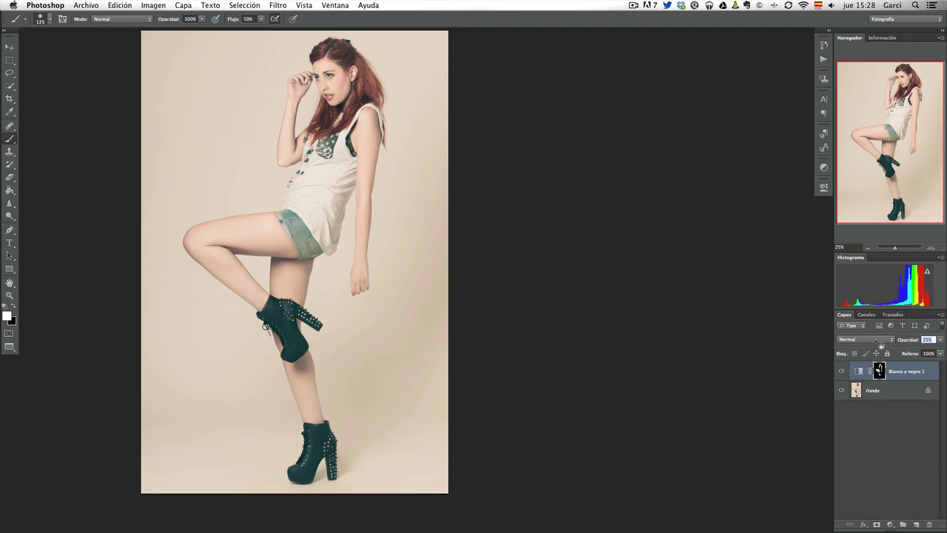
key(Up)
key(Up)
key(Up)
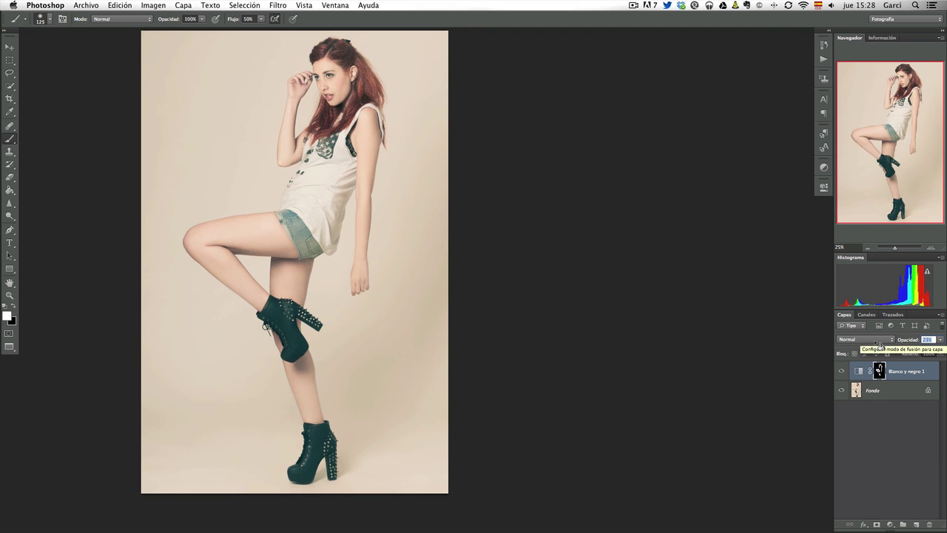
key(Up)
key(Up)
key(Up)
key(Up)
key(Up)
key(Up)
key(Return)
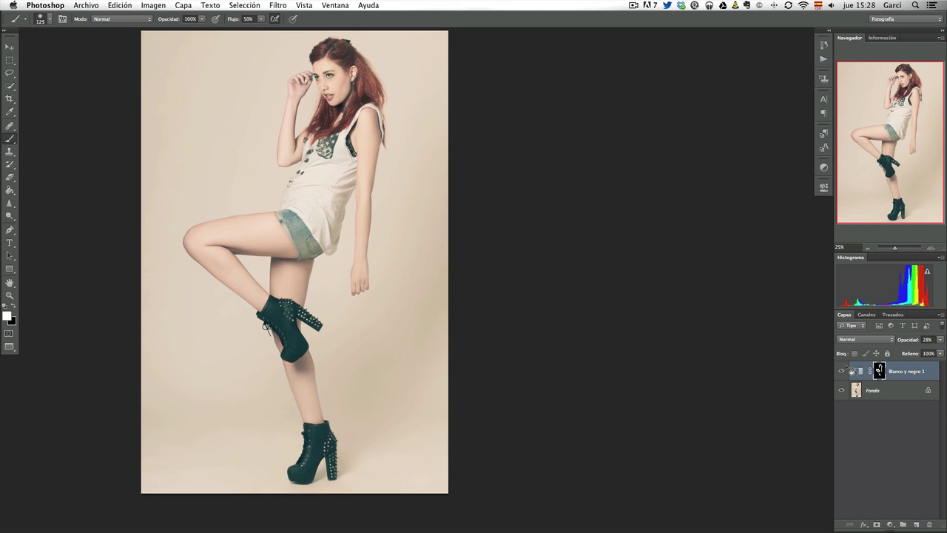
click(842, 371)
click(845, 372)
click(845, 372)
key(ctrl+plus)
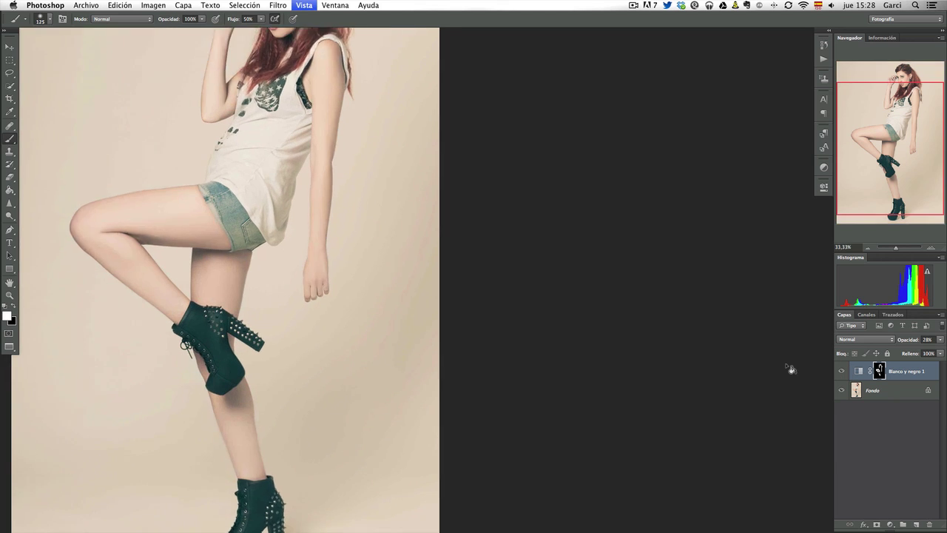
key(ctrl+plus)
scroll(444, 222, up, 3)
scroll(480, 236, left, 5)
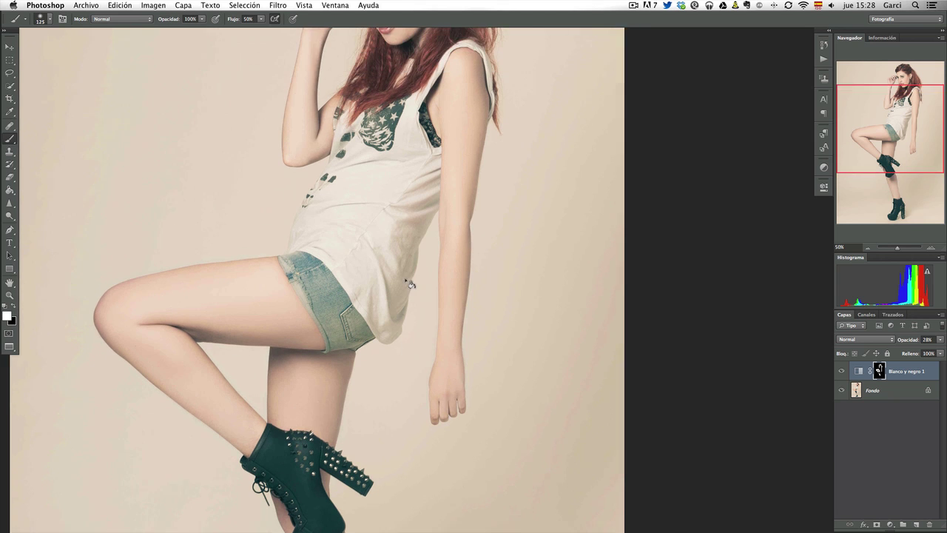
scroll(381, 338, up, 5)
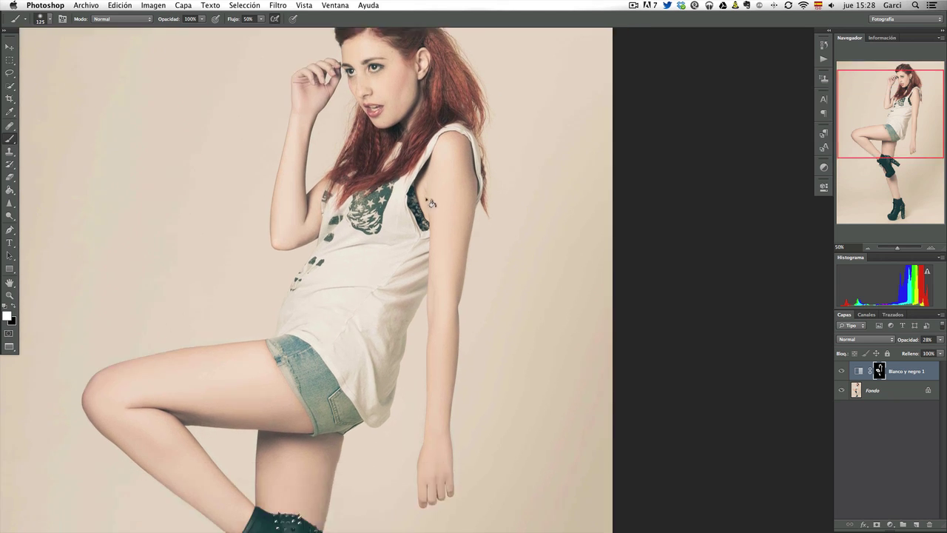
scroll(444, 355, down, 15)
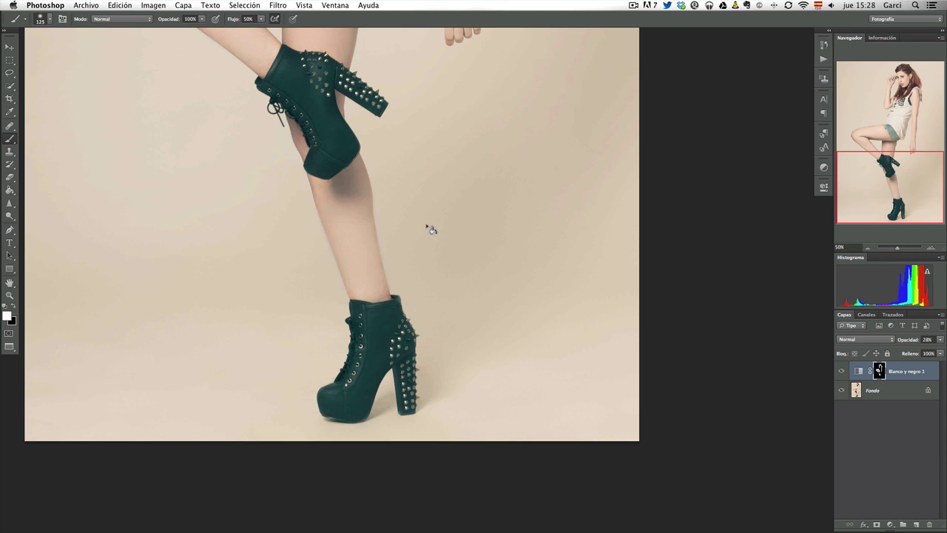
scroll(429, 226, up, 5)
scroll(429, 370, up, 7)
scroll(415, 333, up, 10)
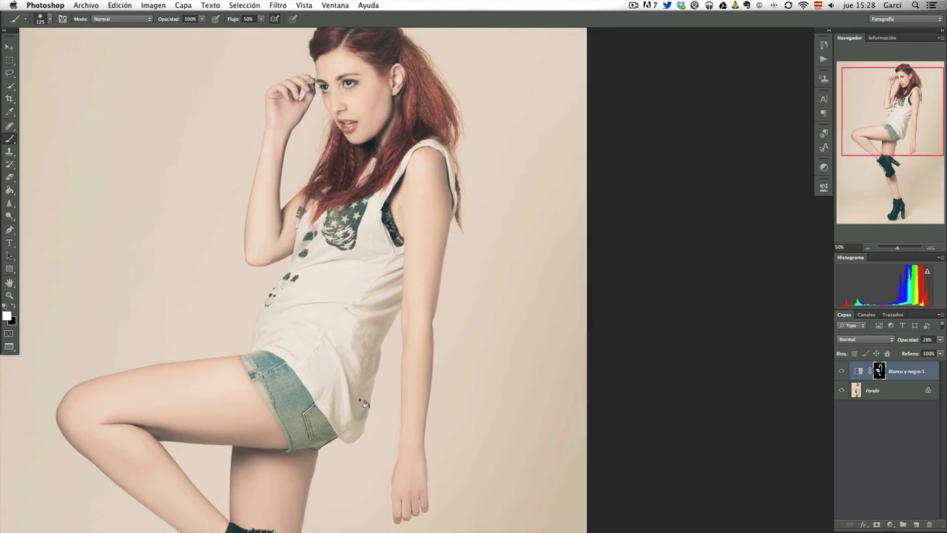
scroll(392, 288, up, 3)
key(super+minus)
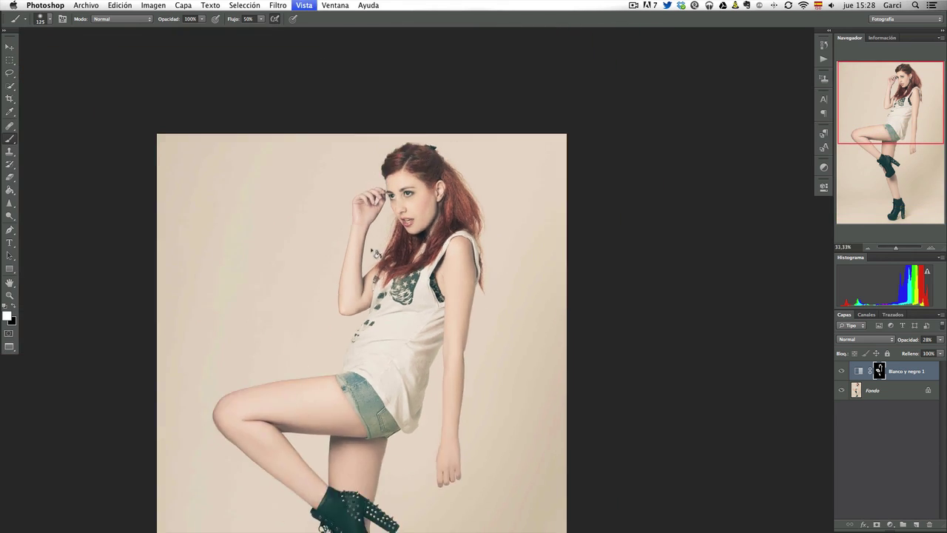
key(super+minus)
drag(549, 263, 352, 267)
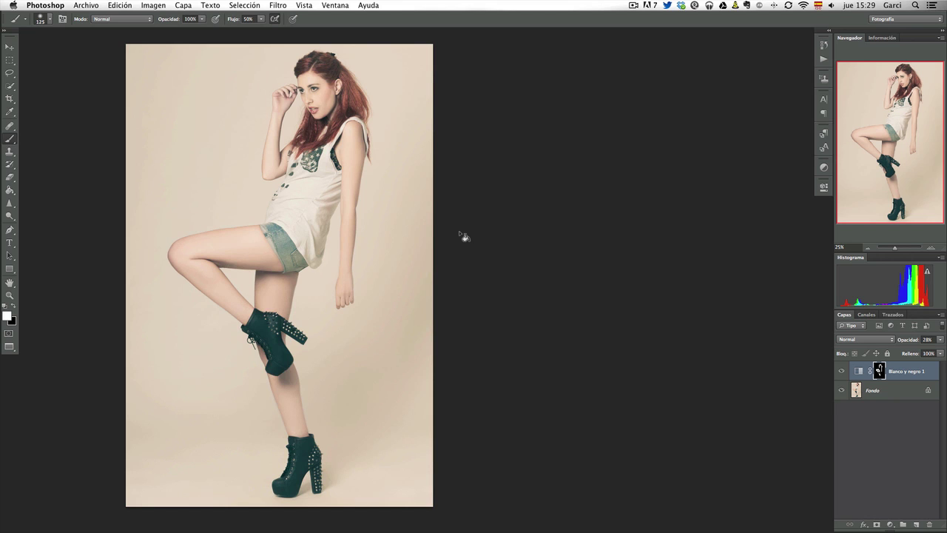
Raise Rojos from 50 to 116 in the Blanco y negro 1 adjustment using the targeted adjustment tool
double_click(861, 376)
click(716, 223)
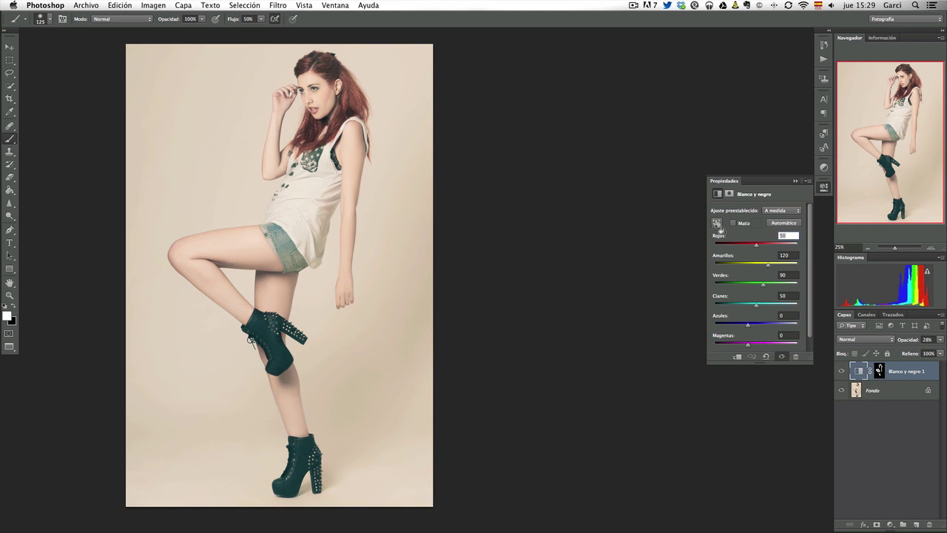
mouse_move(363, 161)
mouse_down()
mouse_move(330, 158)
mouse_move(417, 137)
mouse_up()
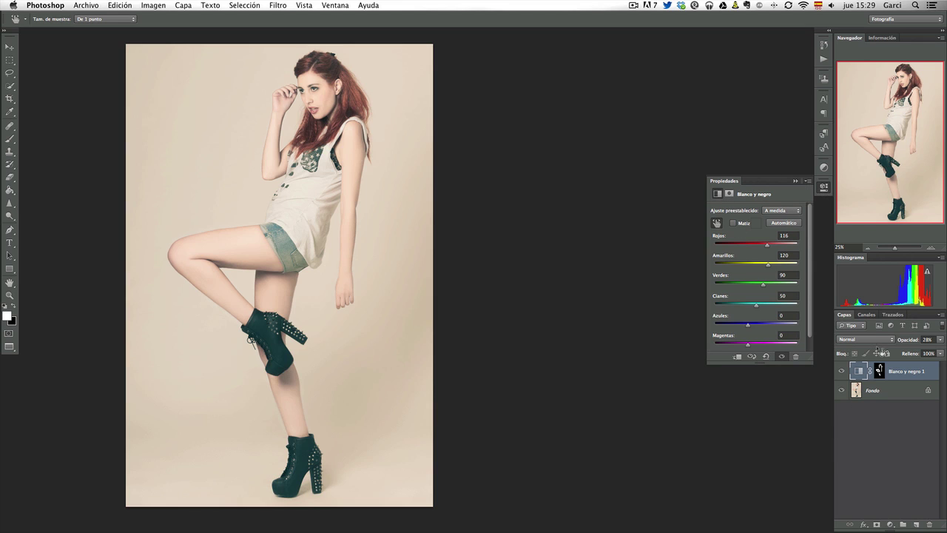
click(825, 189)
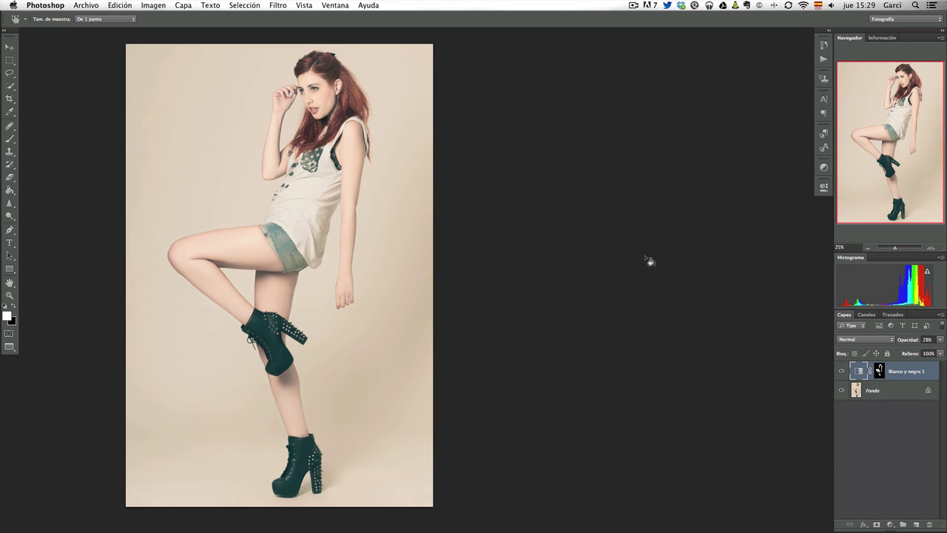